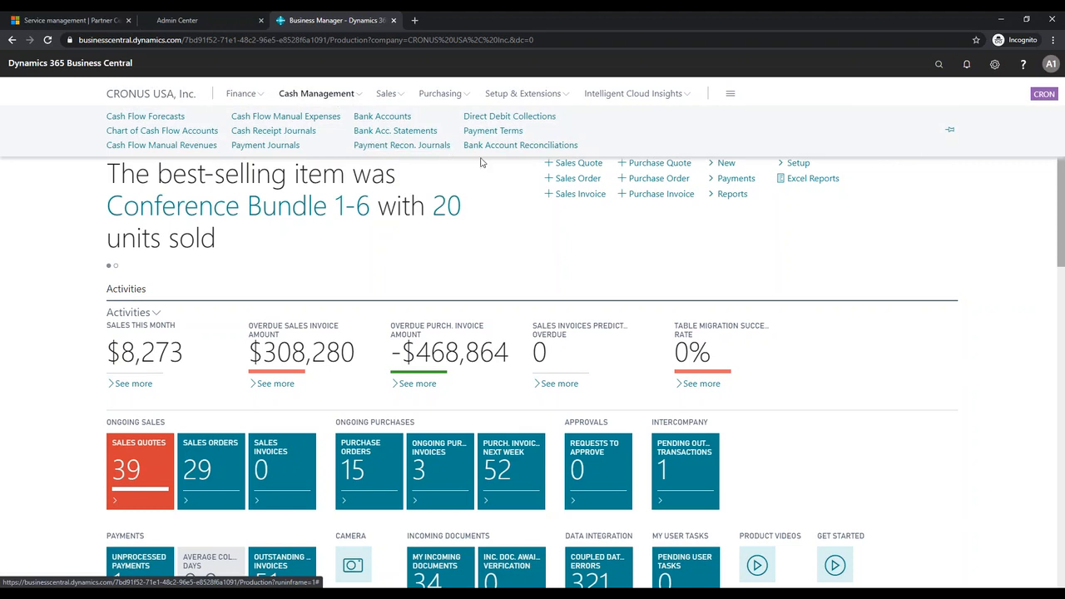
Create a new bank account reconciliation for the CHECKING account
left_click(504, 146)
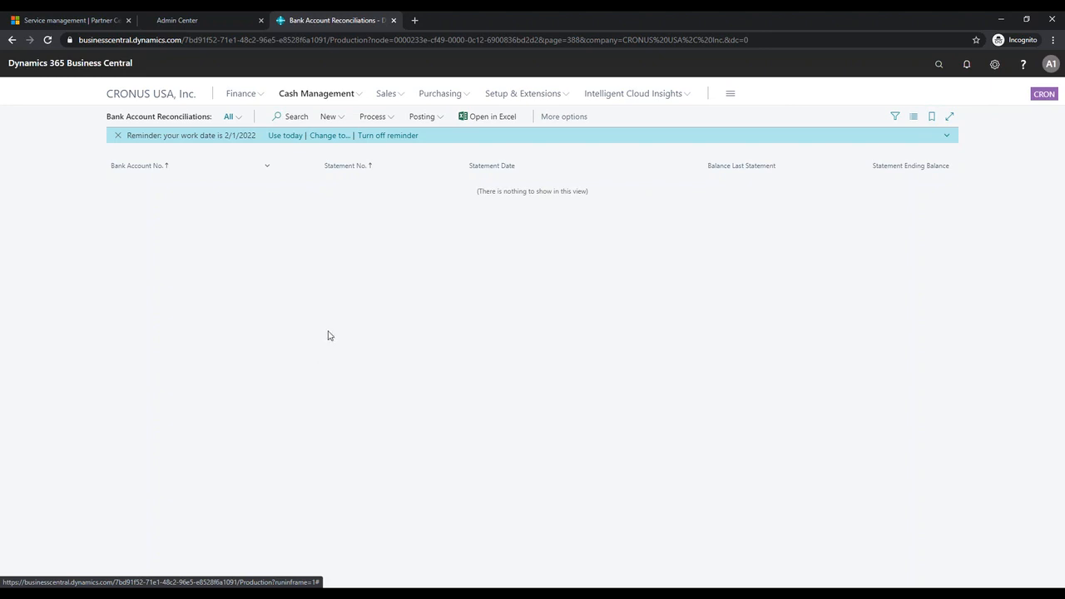
left_click(331, 119)
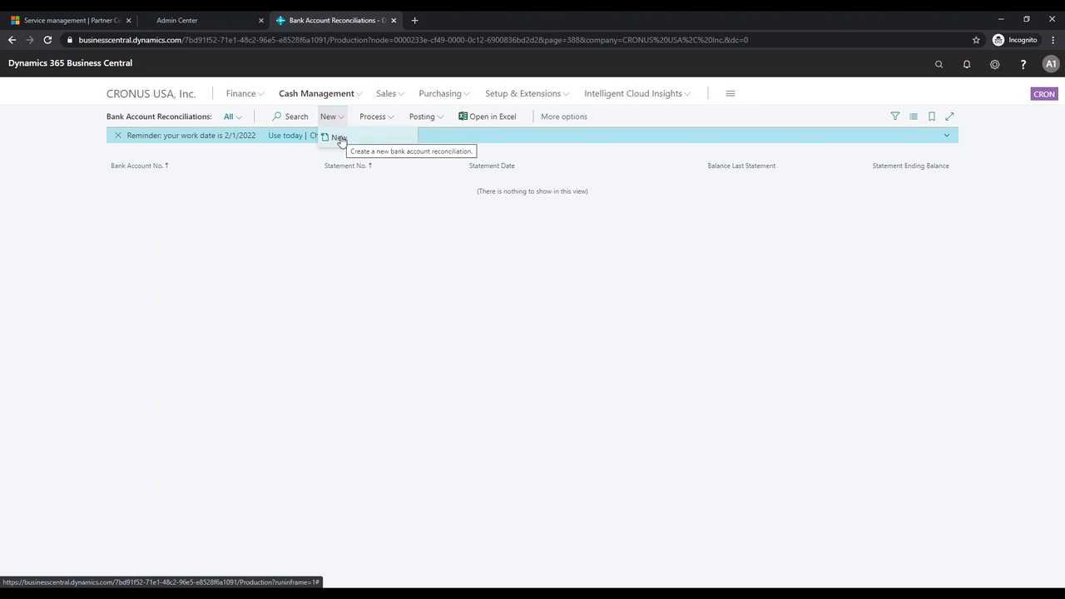
left_click(340, 138)
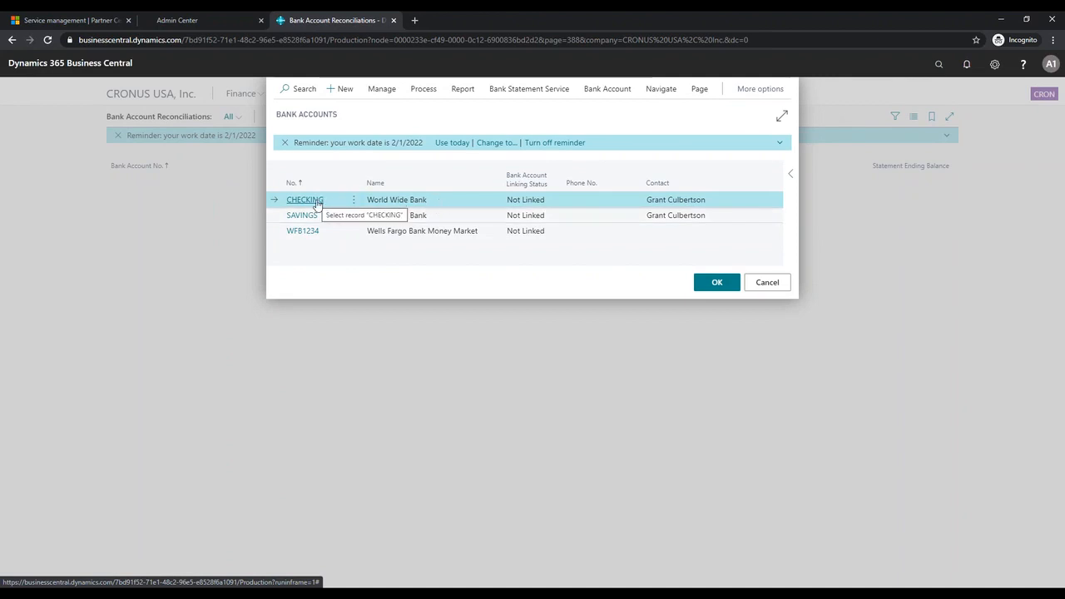
left_click(701, 283)
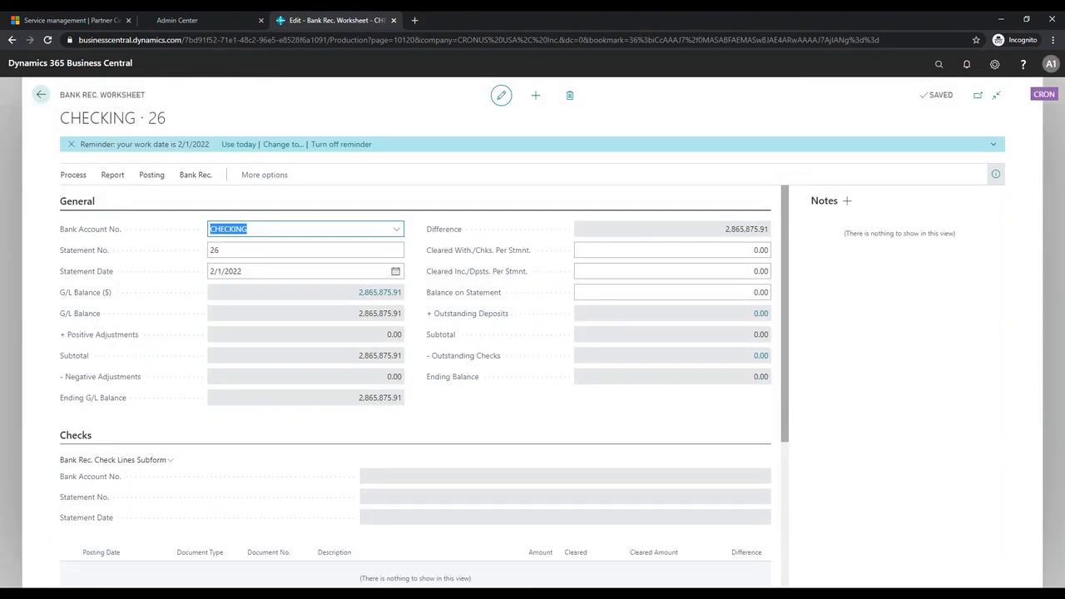
Set the statement date of the CHECKING reconciliation to 12/31/2020
left_click(259, 272)
left_click_drag(220, 270, 177, 273)
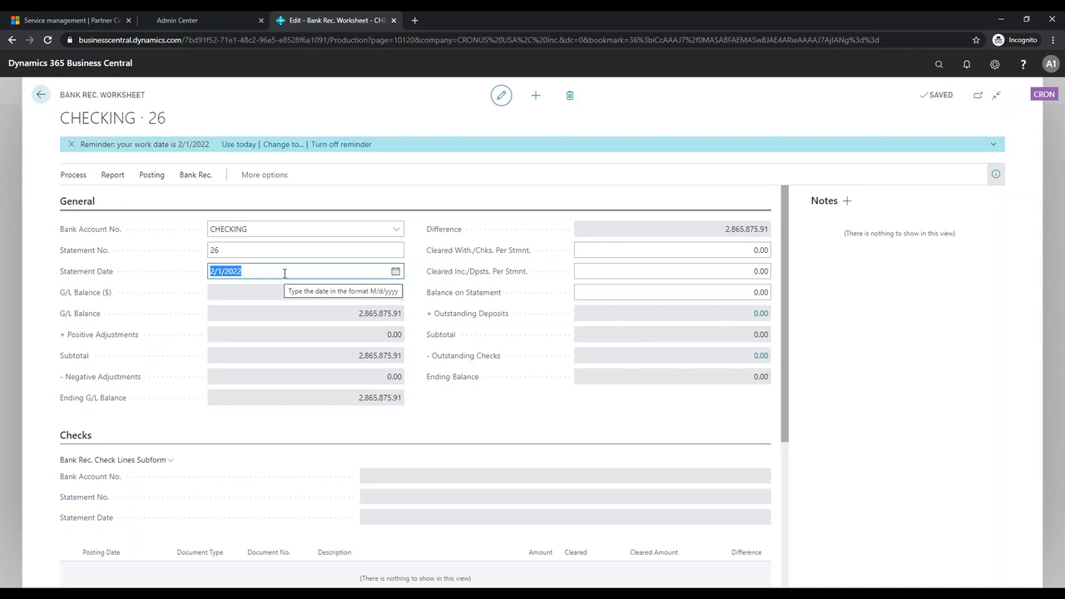
type("12")
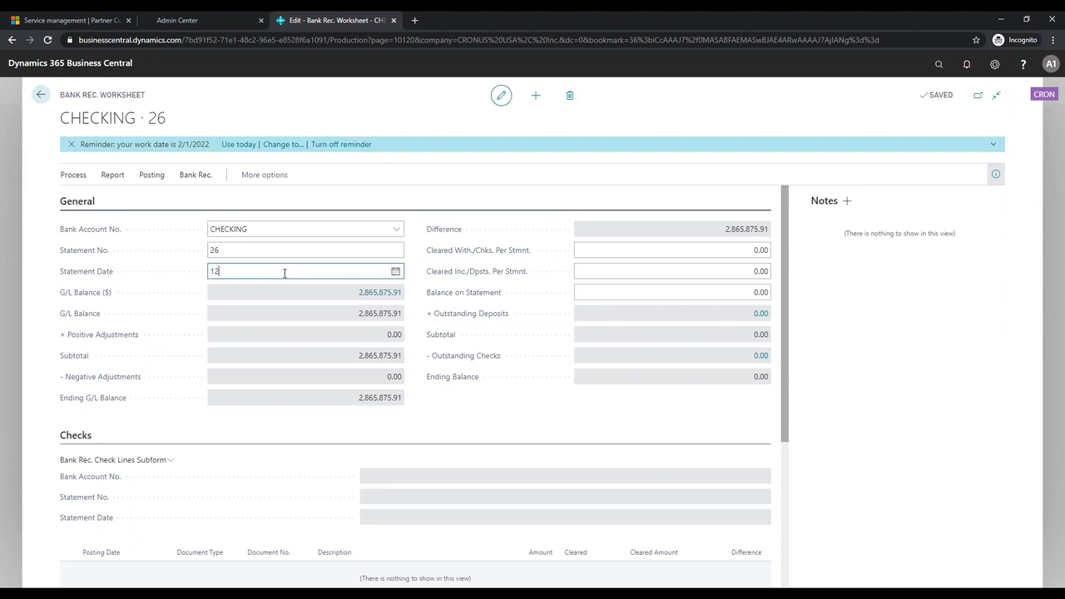
type("/31/20")
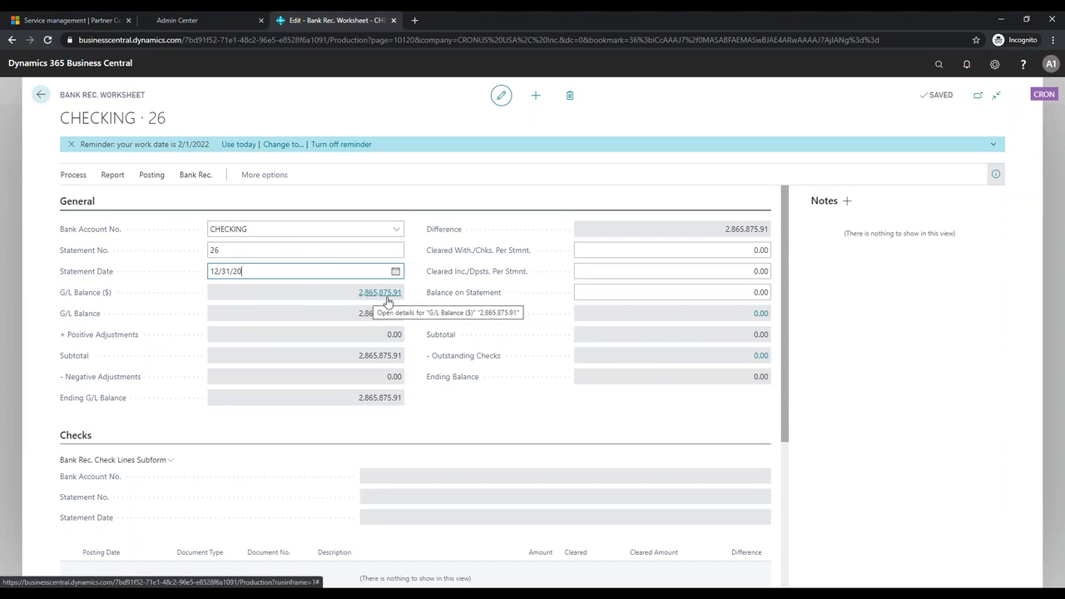
left_click(414, 281)
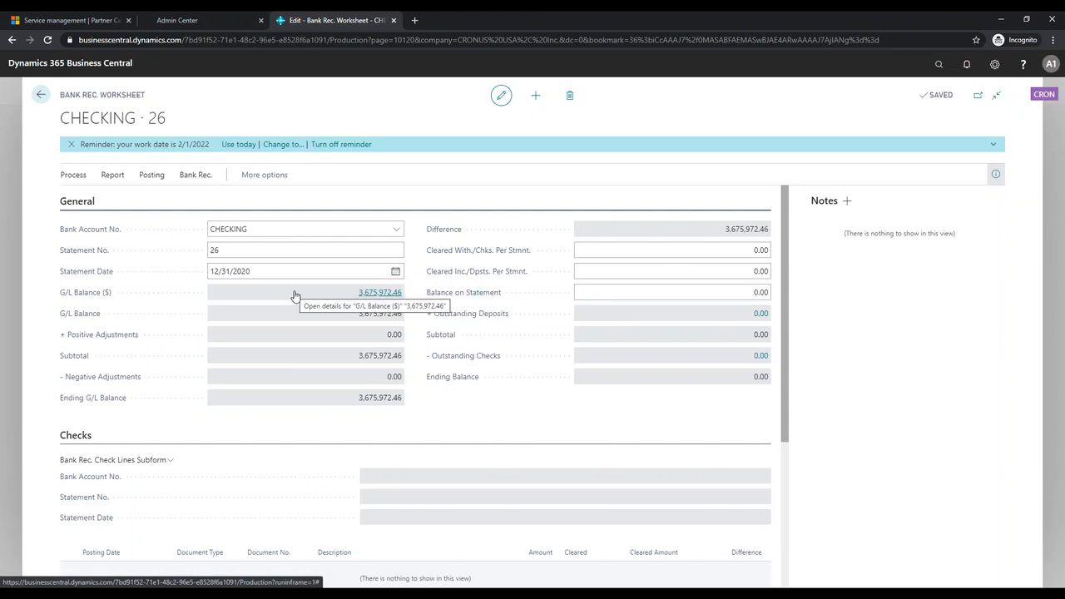
left_click(269, 271)
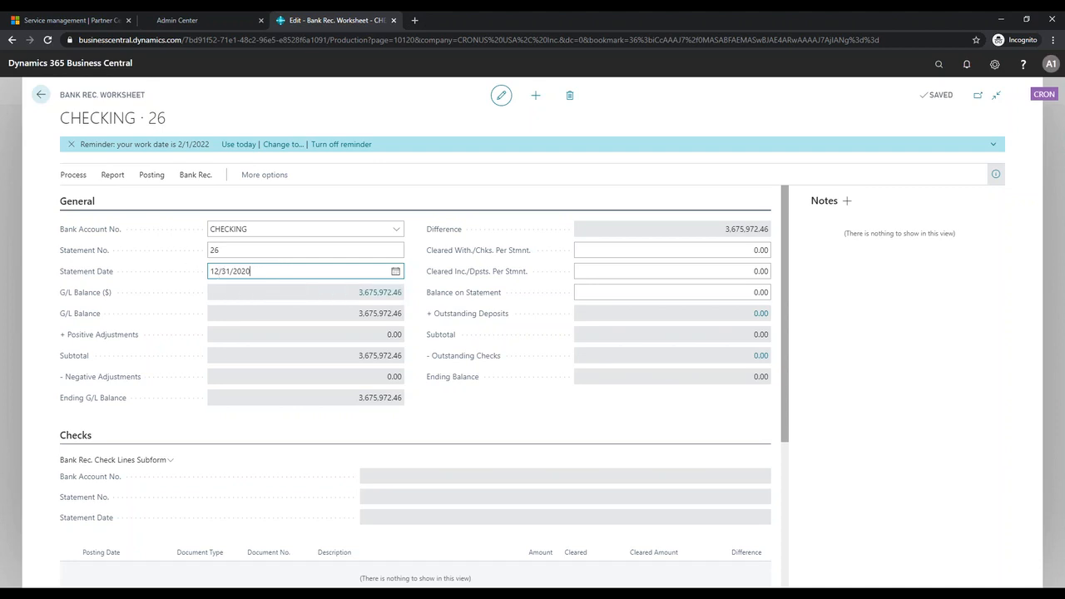
Set the Balance on Statement to 3,500,000.00
left_click(674, 294)
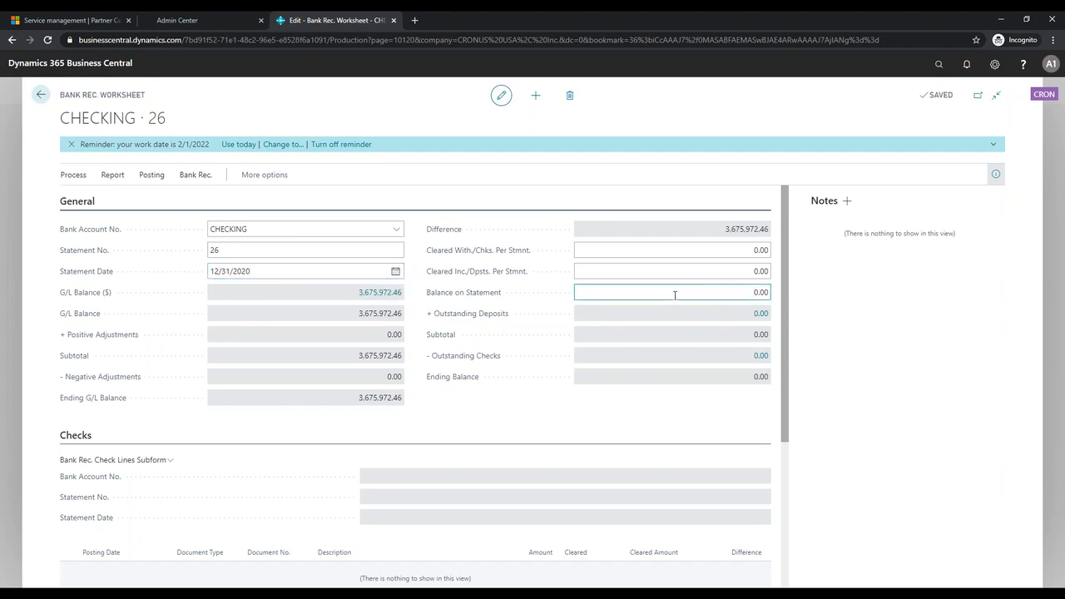
double_click(763, 292)
type("35,000,0")
type("0")
left_click(739, 417)
left_click(754, 291)
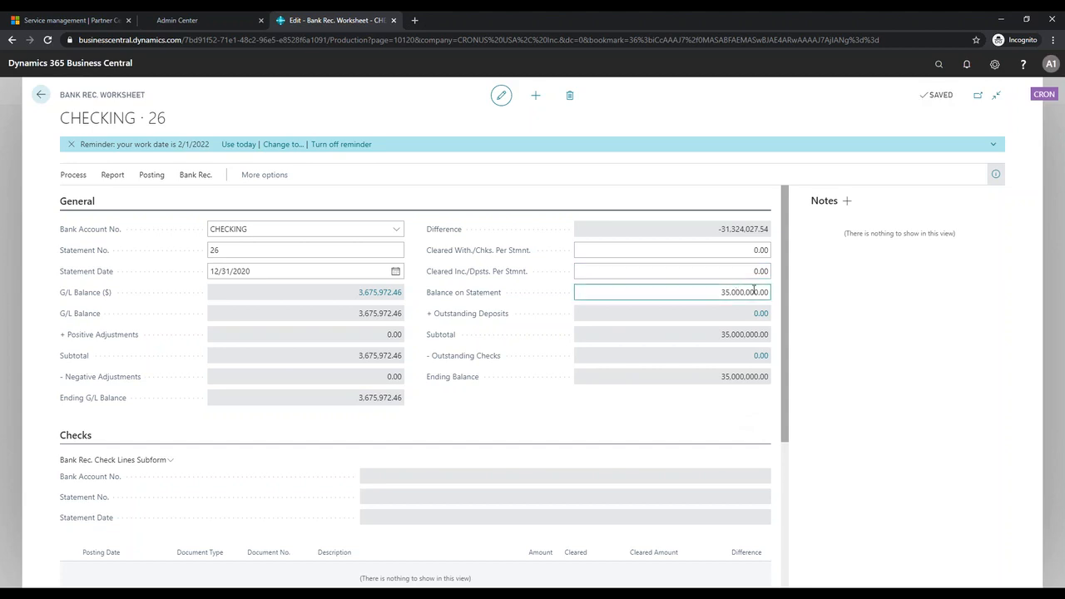
left_click(717, 406)
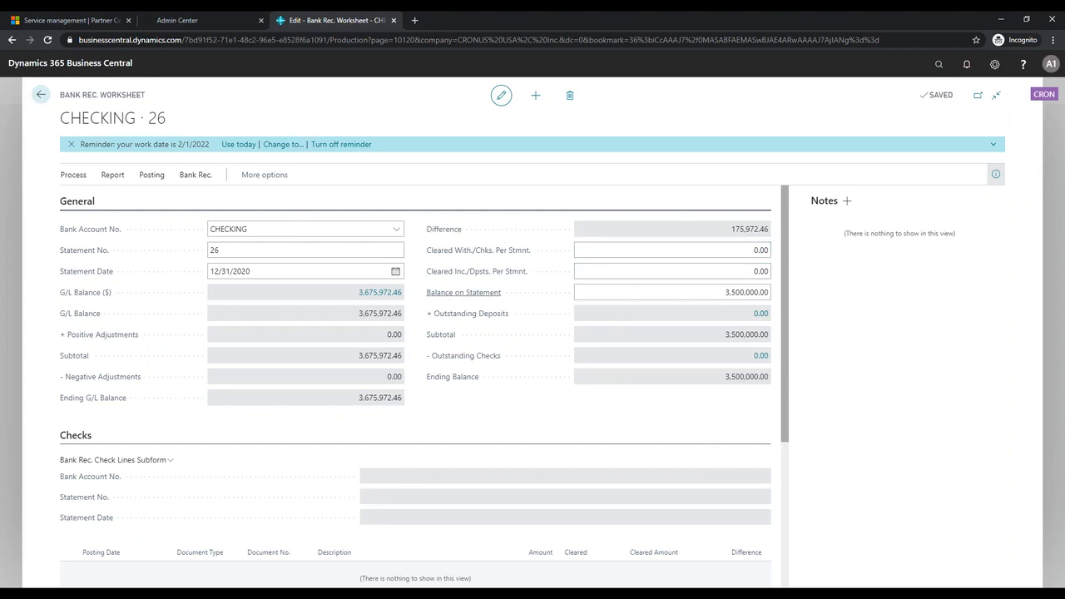
left_click(743, 291)
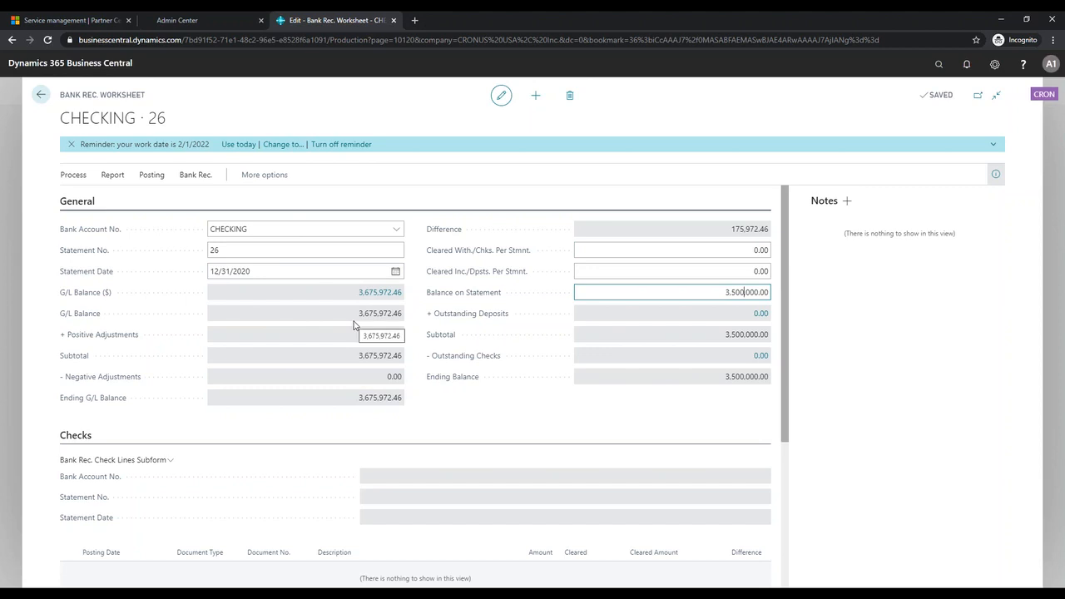
left_click(439, 418)
Suggest reconciliation lines for both checks and deposits, without replacing existing lines, filtered to posting dates ..12/31/20
scroll(427, 411, "down", 3)
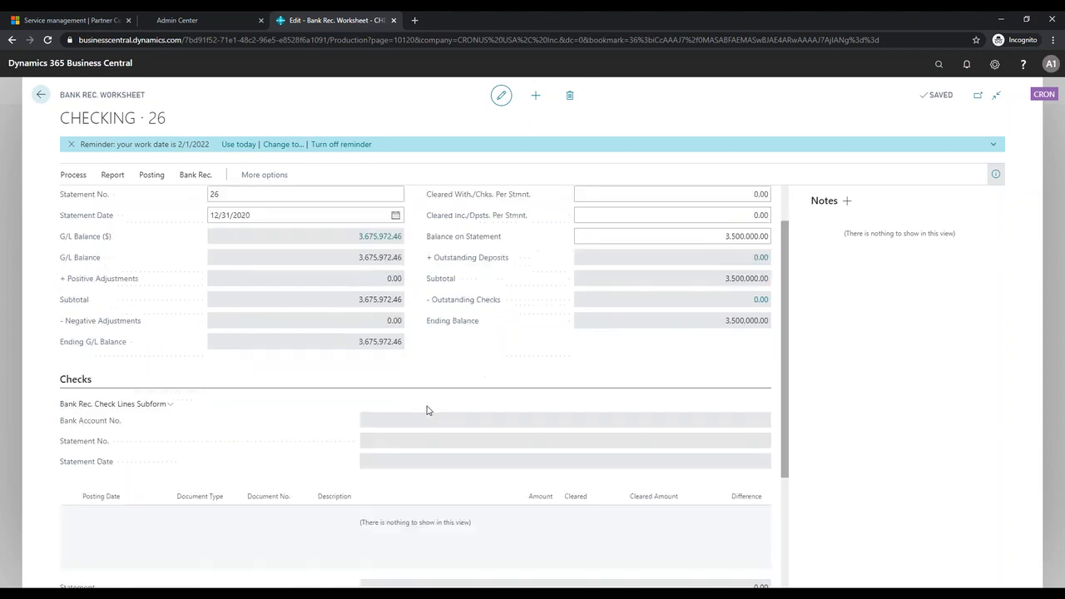
left_click(261, 475)
scroll(269, 478, "up", 5)
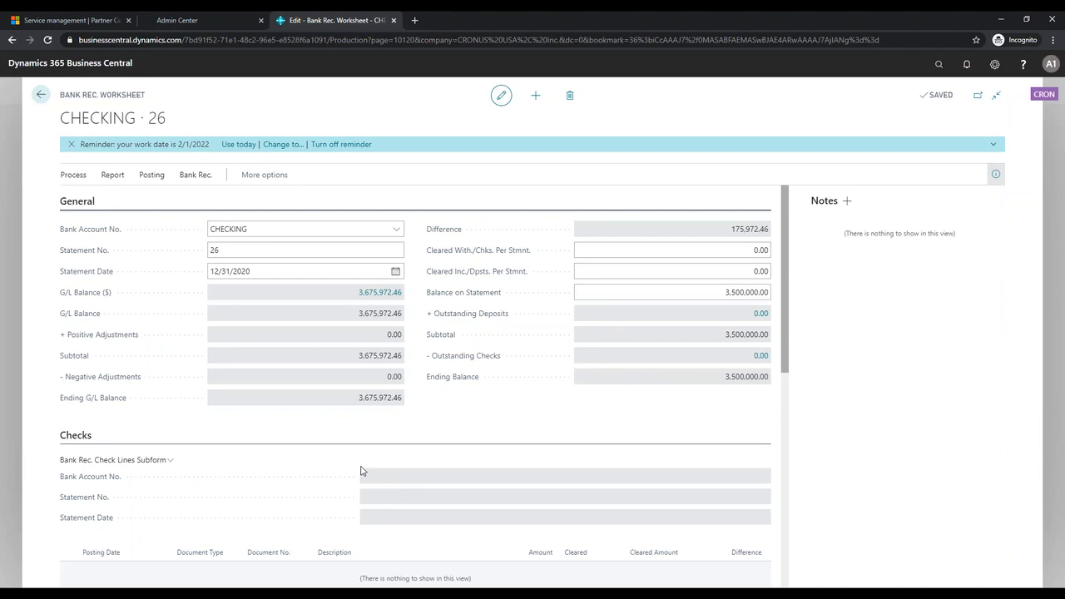
left_click(74, 178)
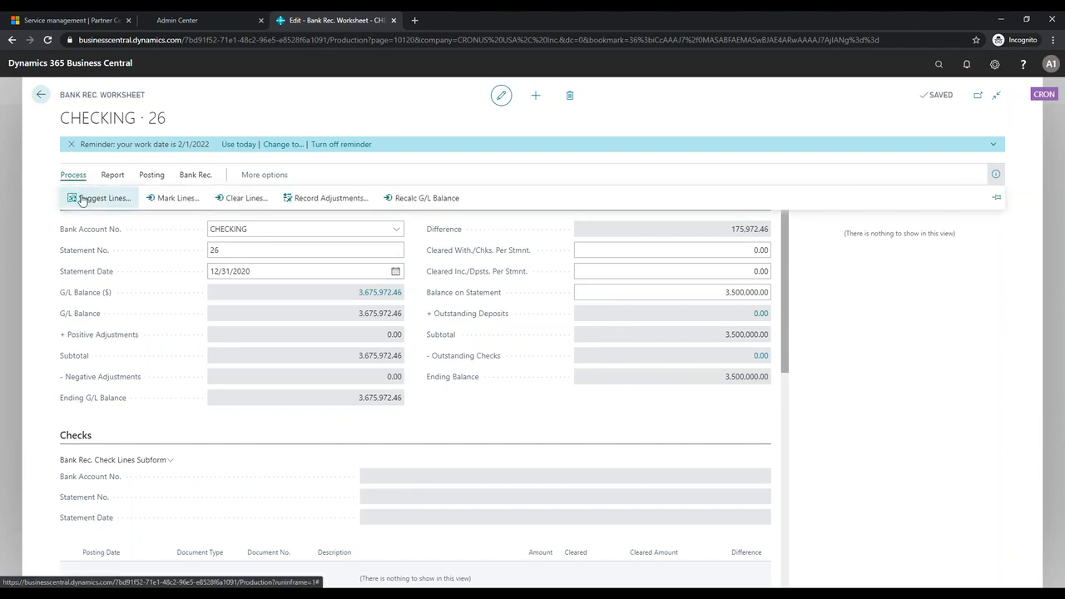
left_click(100, 198)
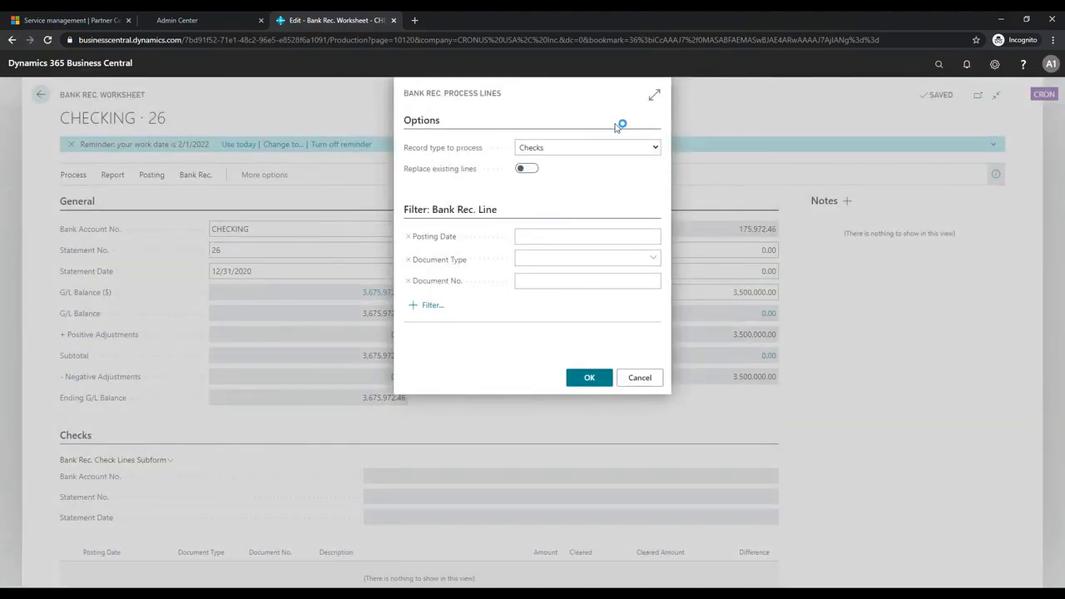
left_click(639, 150)
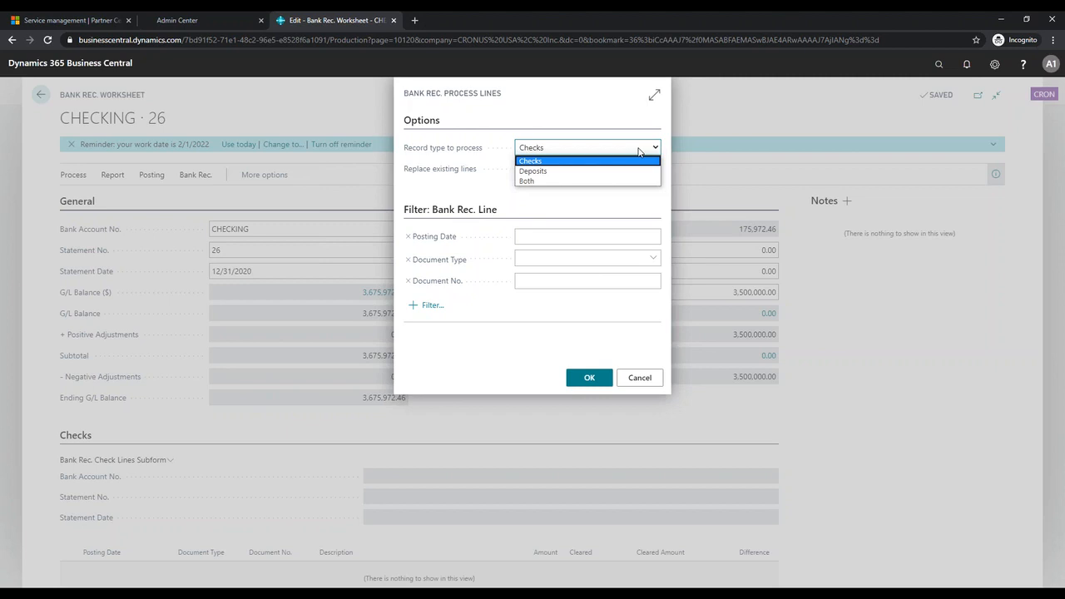
left_click(636, 180)
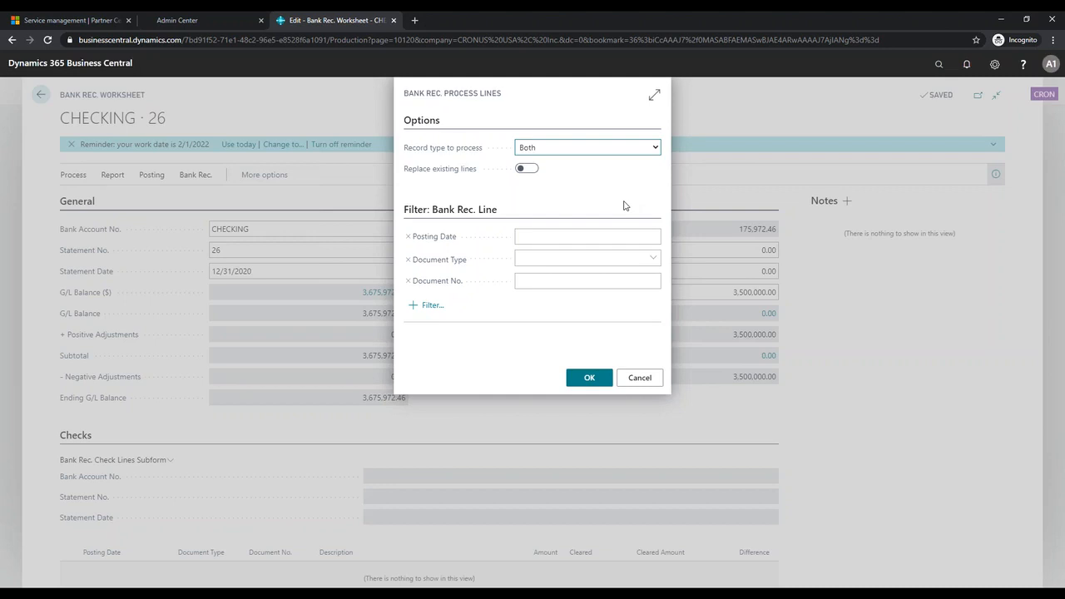
left_click(525, 172)
left_click(525, 171)
left_click(544, 238)
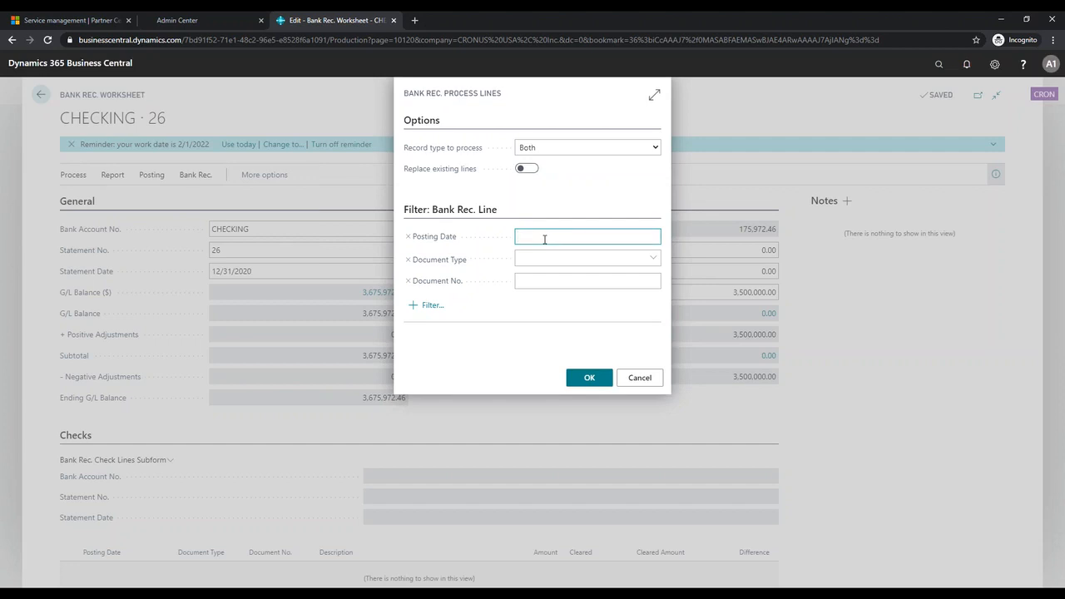
type("..12/31/20")
left_click(589, 379)
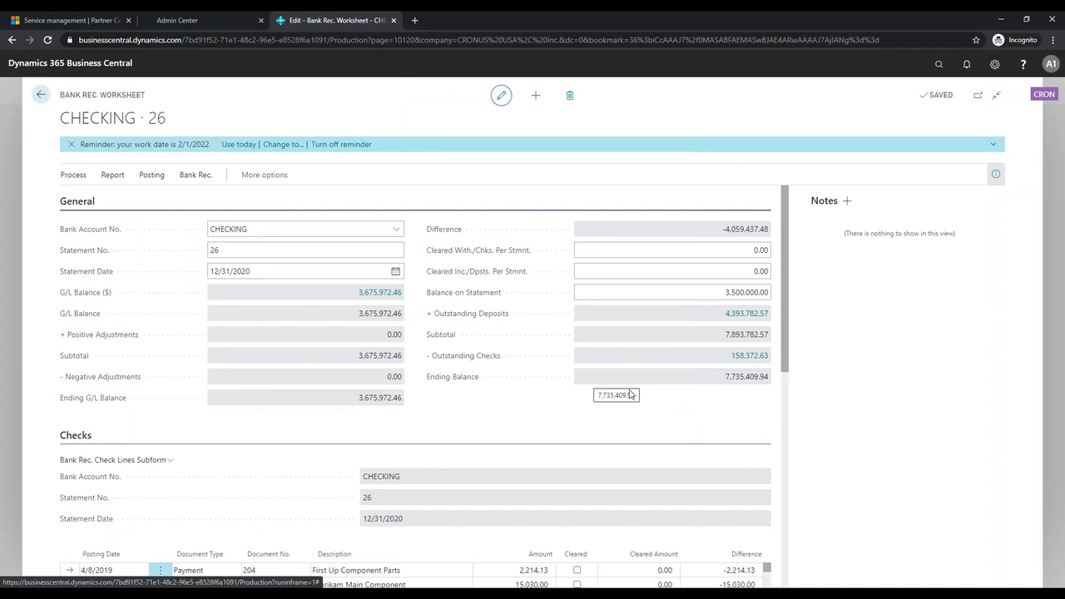
Mark check payments 204 (First Up Component Parts) and 257 (Fabrikam Main Component) as cleared
scroll(774, 418, "down", 2)
scroll(774, 418, "down", 3)
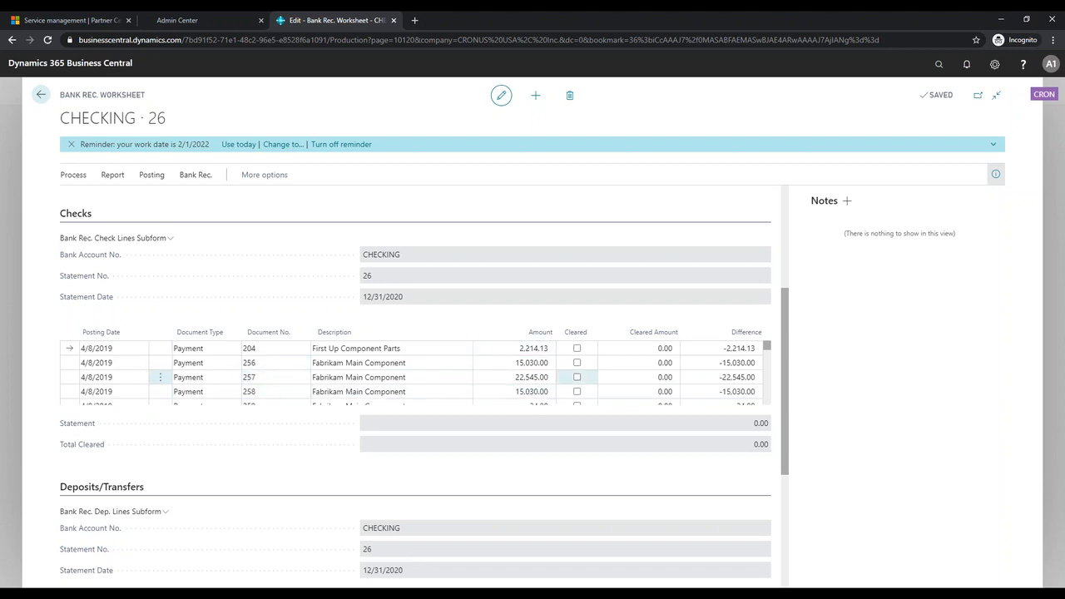
left_click(578, 349)
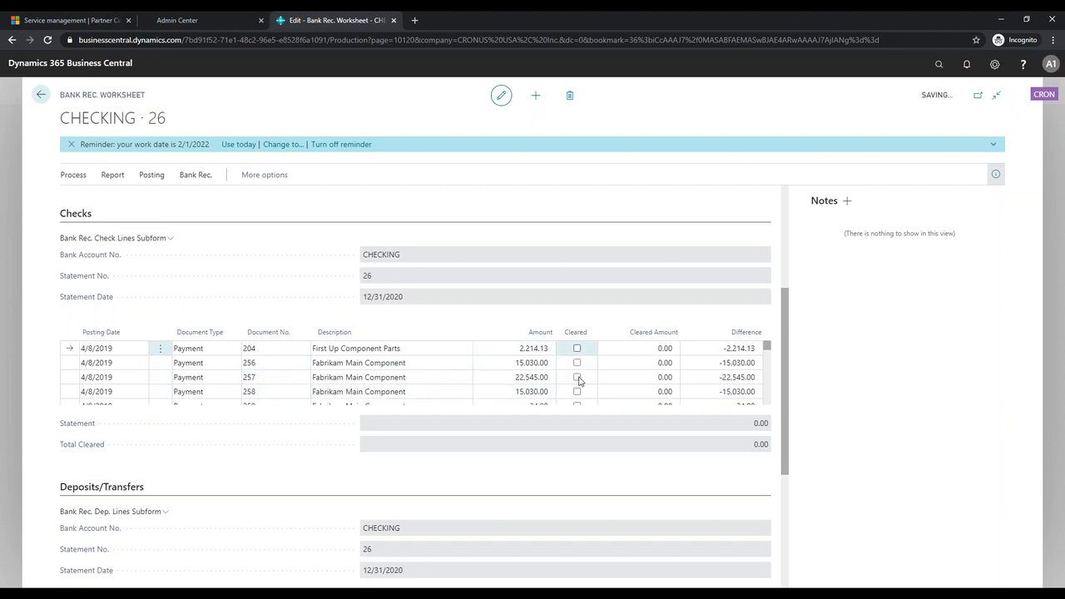
left_click(579, 378)
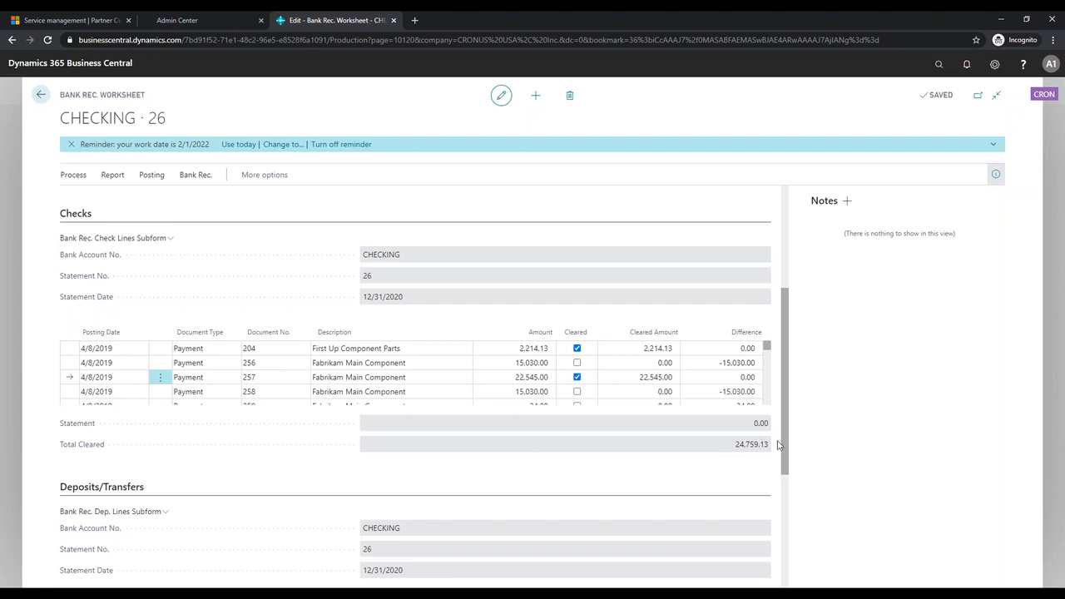
Mark the START opening entry and World Wide Bank payment G04018 as cleared under Deposits/Transfers
left_click_drag(784, 440, 791, 544)
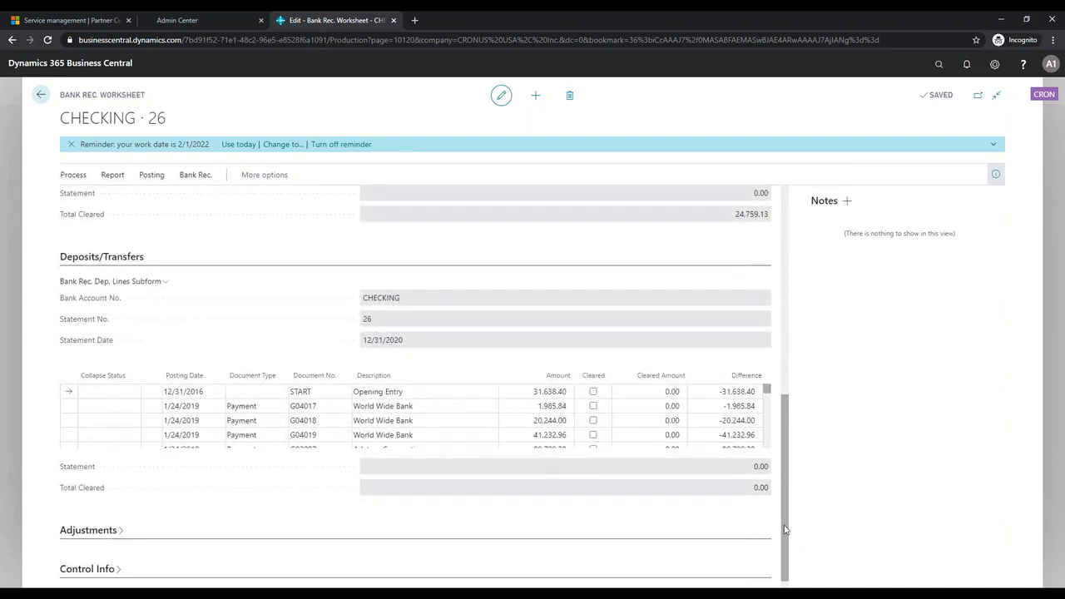
left_click(593, 392)
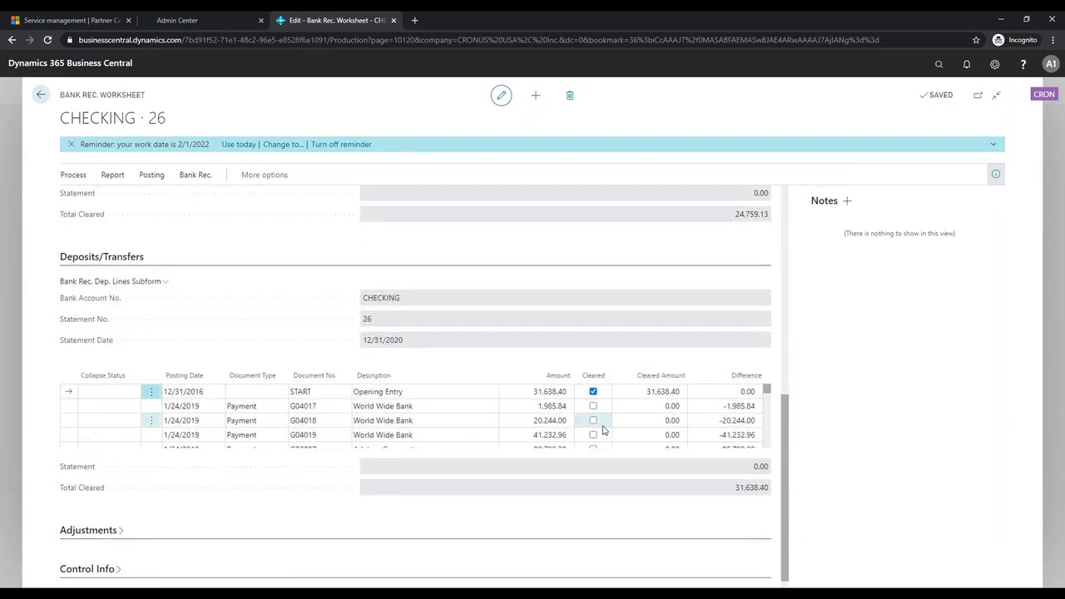
left_click(593, 421)
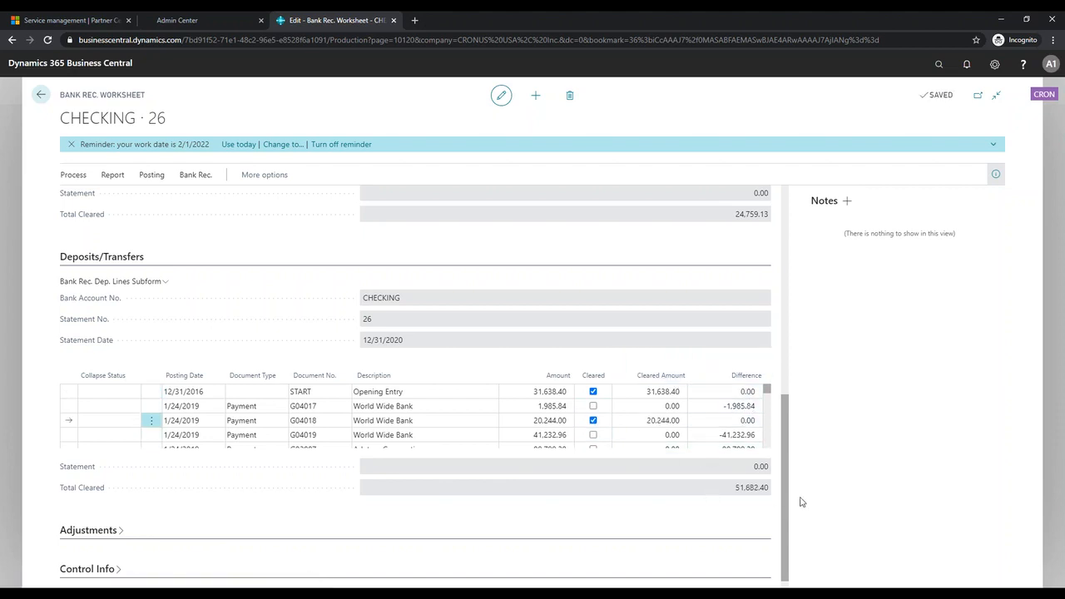
Review the General balances and the Adjustments lines, including the Difference field
left_click_drag(787, 500, 788, 280)
left_click(722, 292)
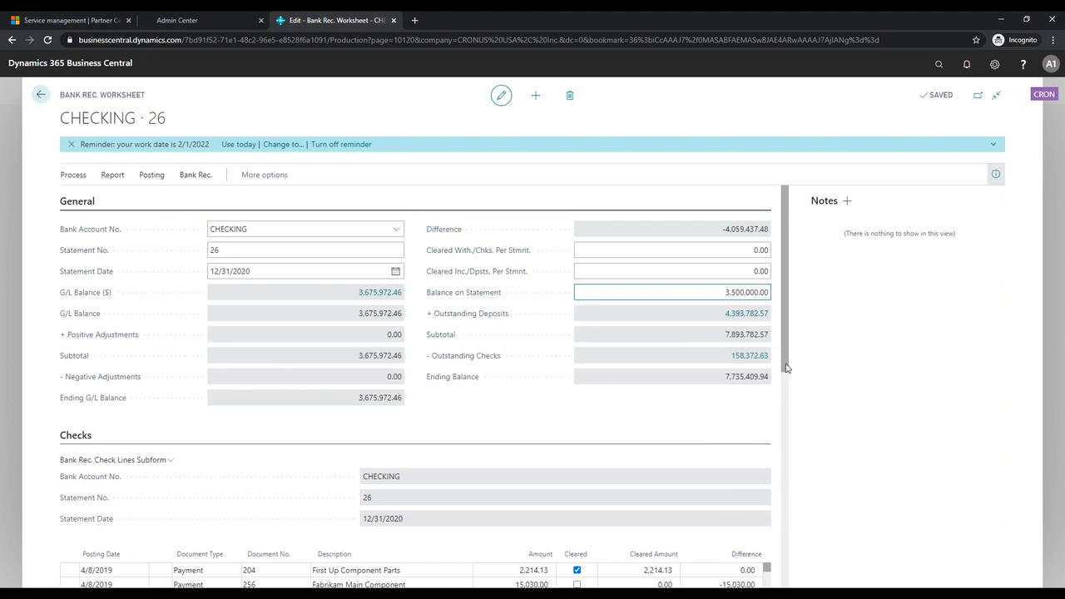
left_click_drag(786, 368, 797, 566)
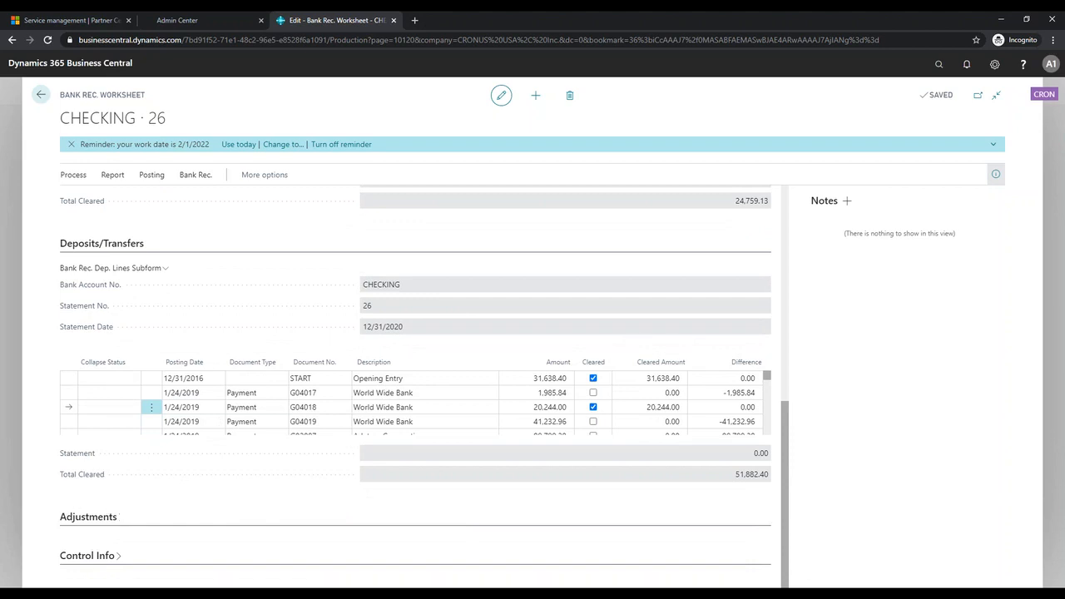
scroll(182, 511, "down", 2)
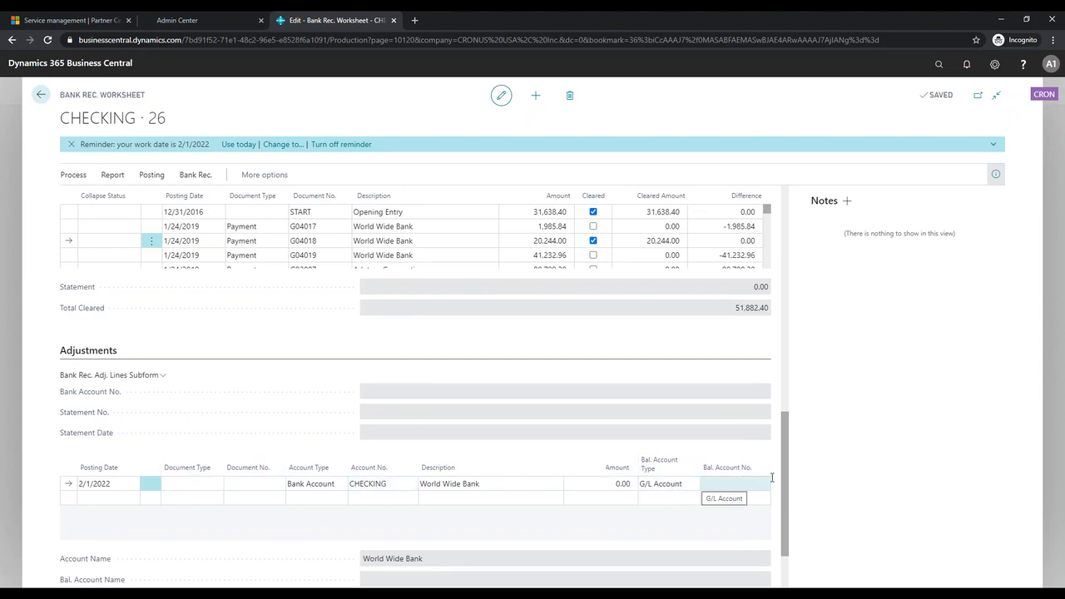
left_click_drag(784, 474, 804, 221)
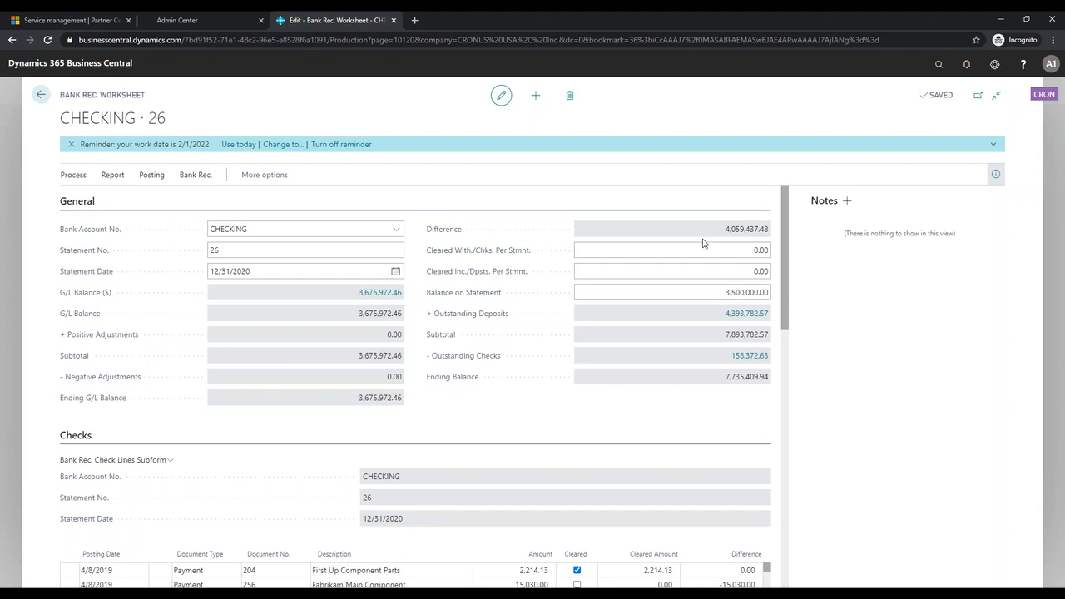
Preview the bank reconciliation test report with details and outstanding checks and deposits enabled, and Print checks and Print deposits disabled
left_click(147, 176)
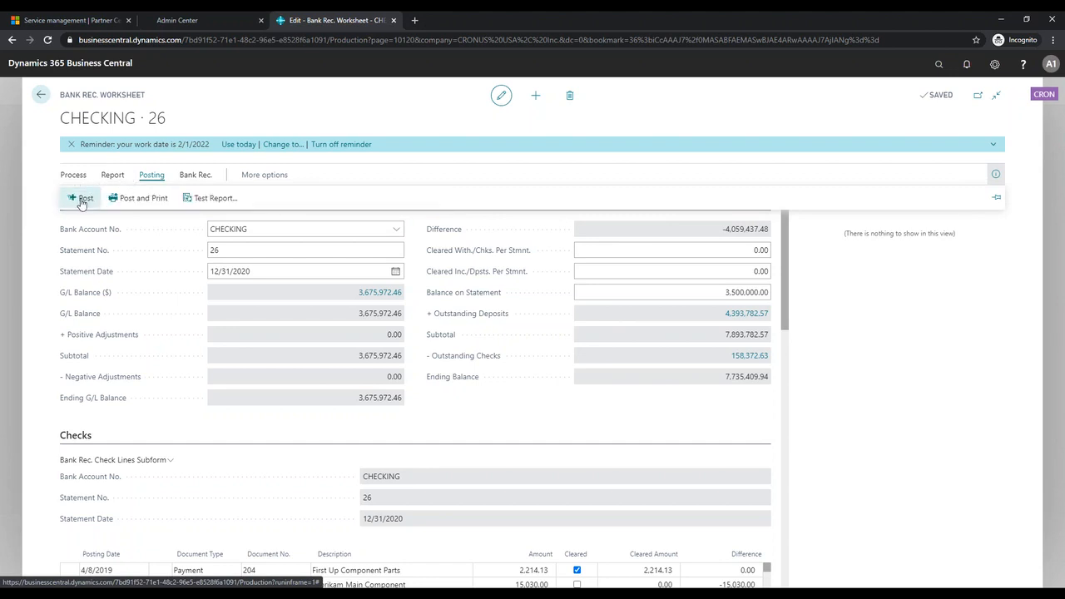
left_click(212, 198)
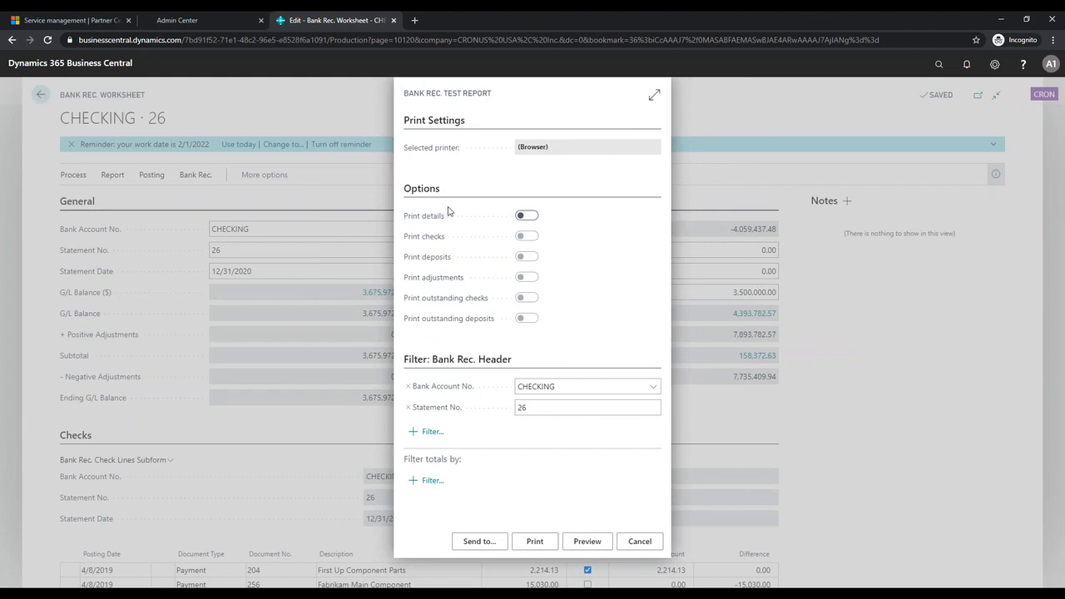
left_click(525, 217)
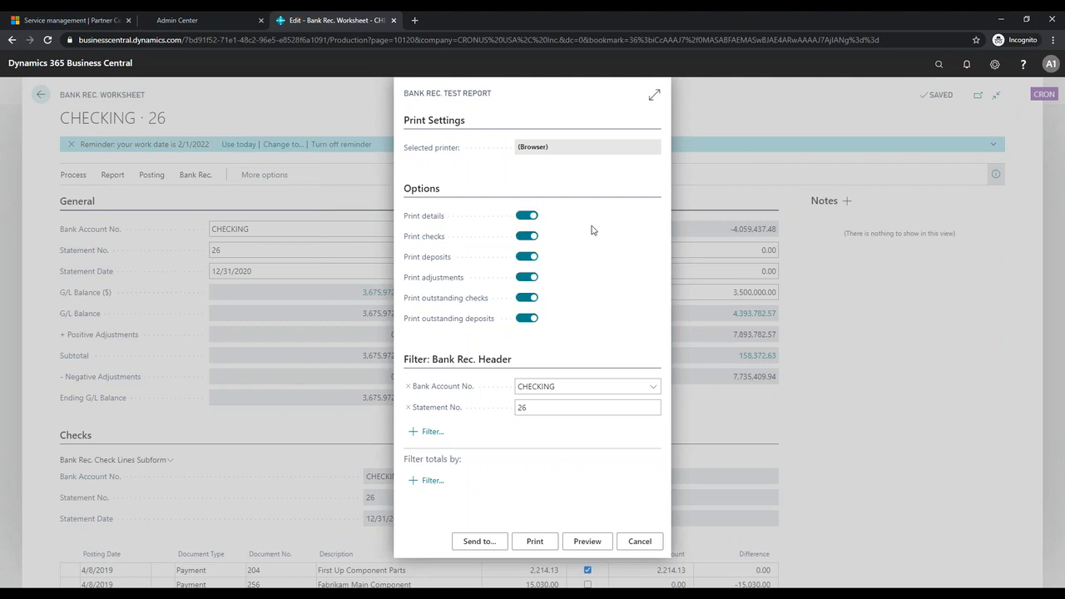
left_click(530, 237)
left_click(529, 257)
left_click(529, 278)
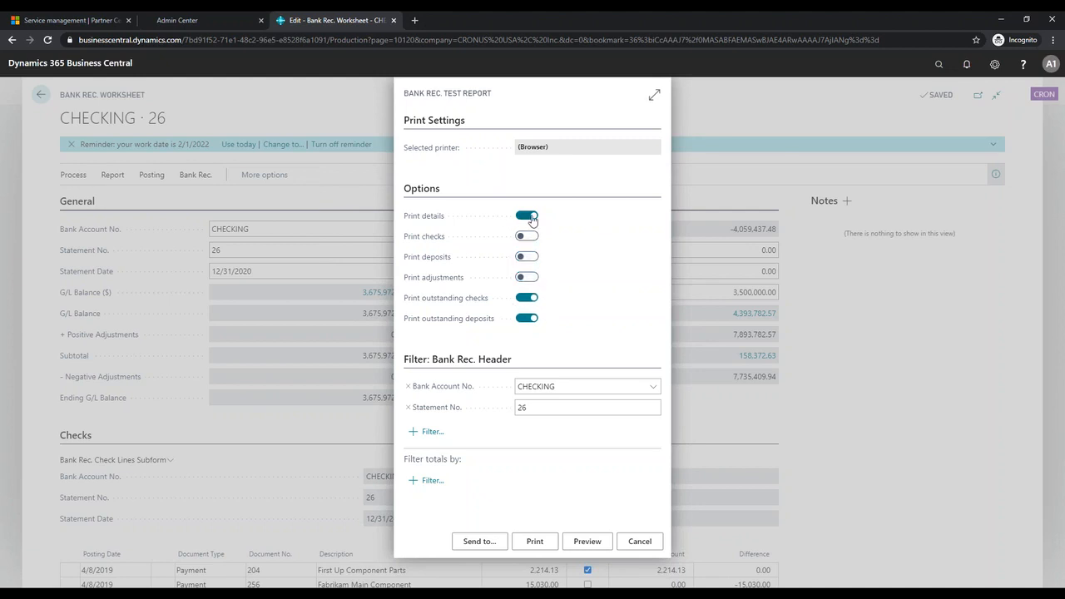
left_click(528, 278)
left_click(589, 541)
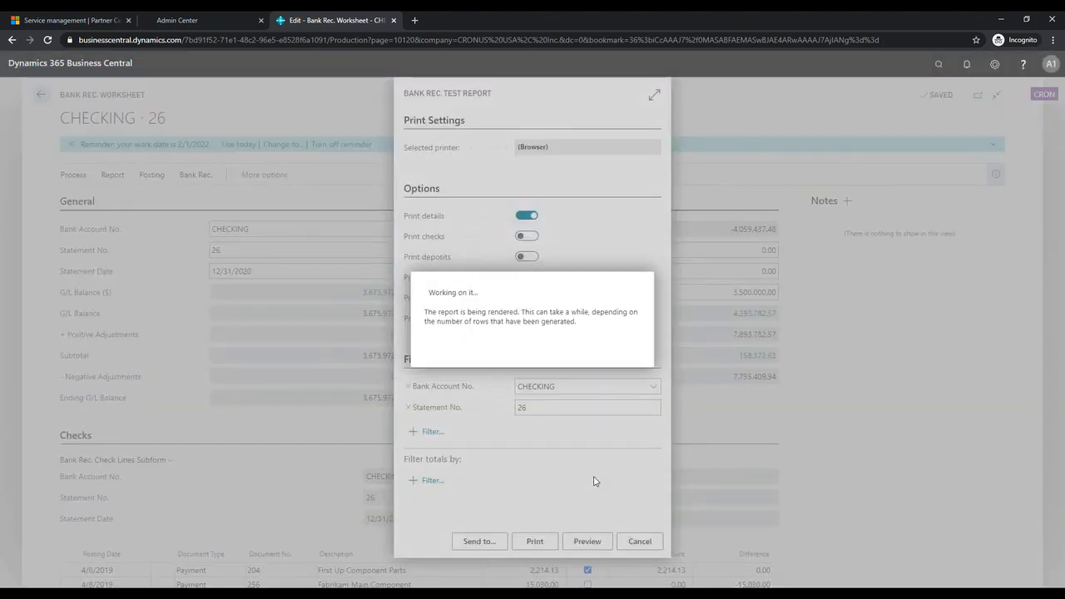